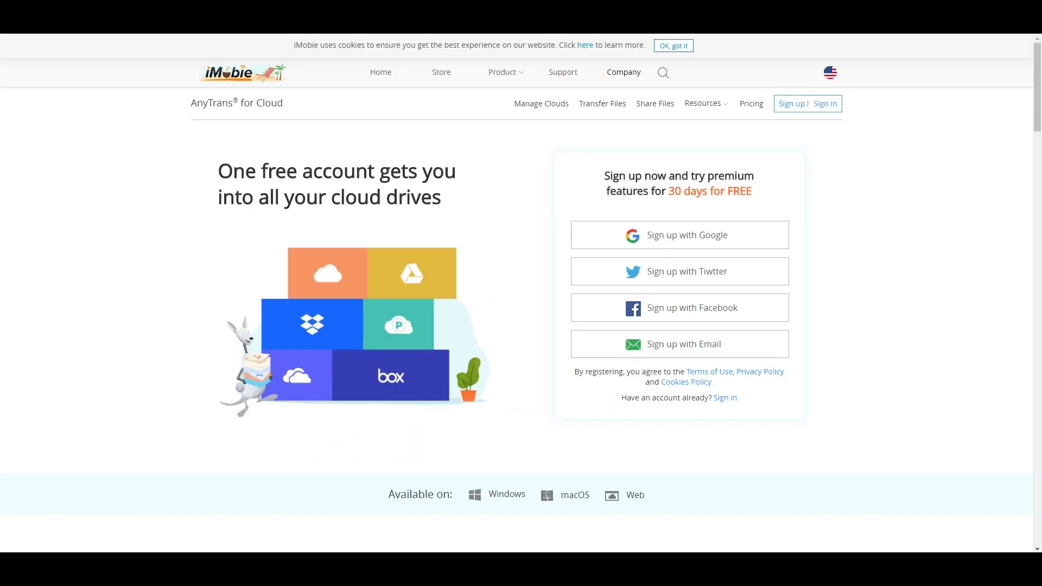
Step: View the Manage Clouds and Pricing pages, then start copying an item to another folder
drag(604, 176, 752, 192)
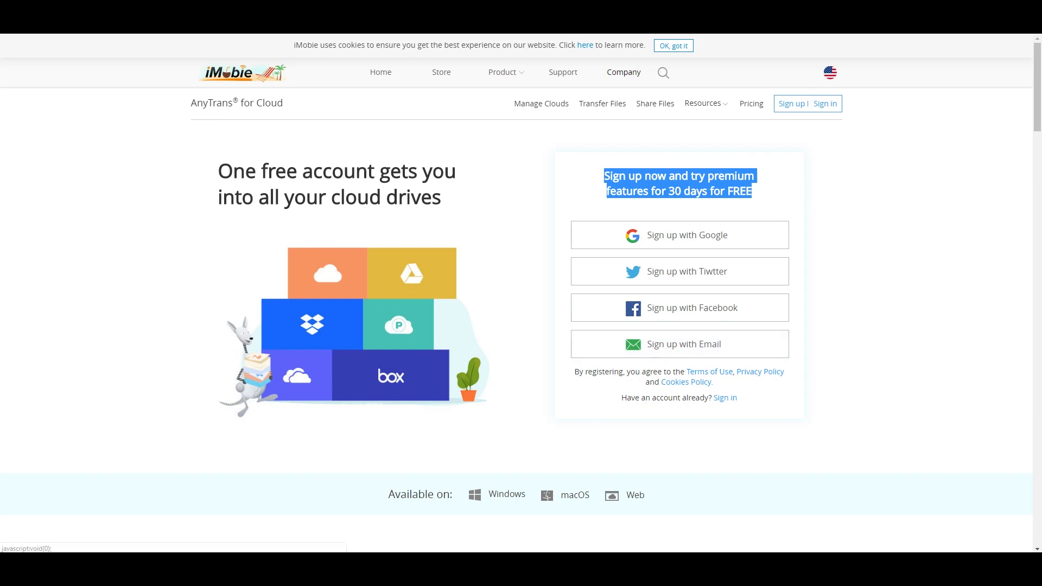
click(539, 104)
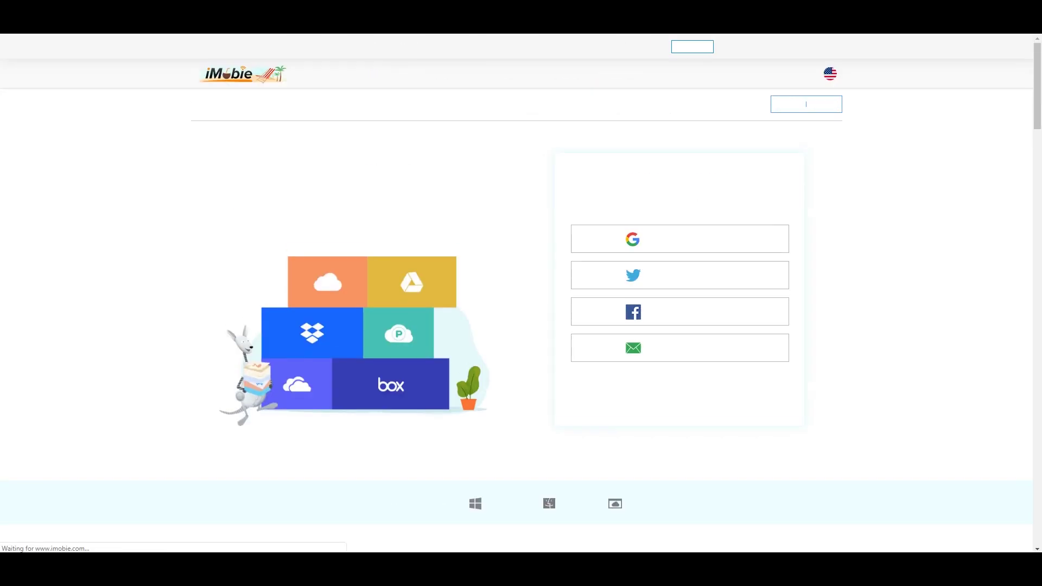
scroll(522, 310, down, 2)
scroll(521, 309, up, 10)
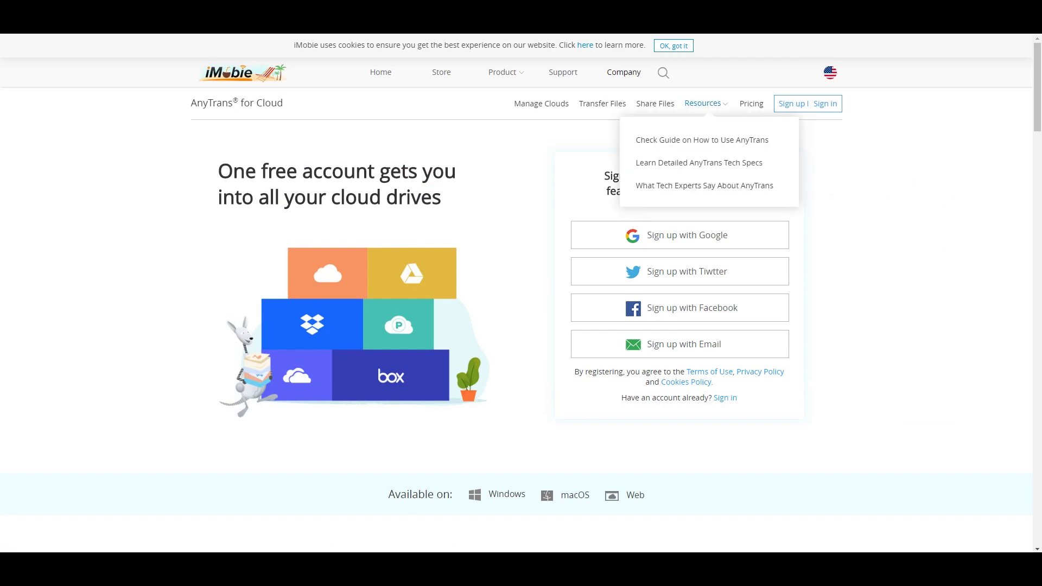
scroll(521, 309, down, 15)
scroll(521, 310, up, 15)
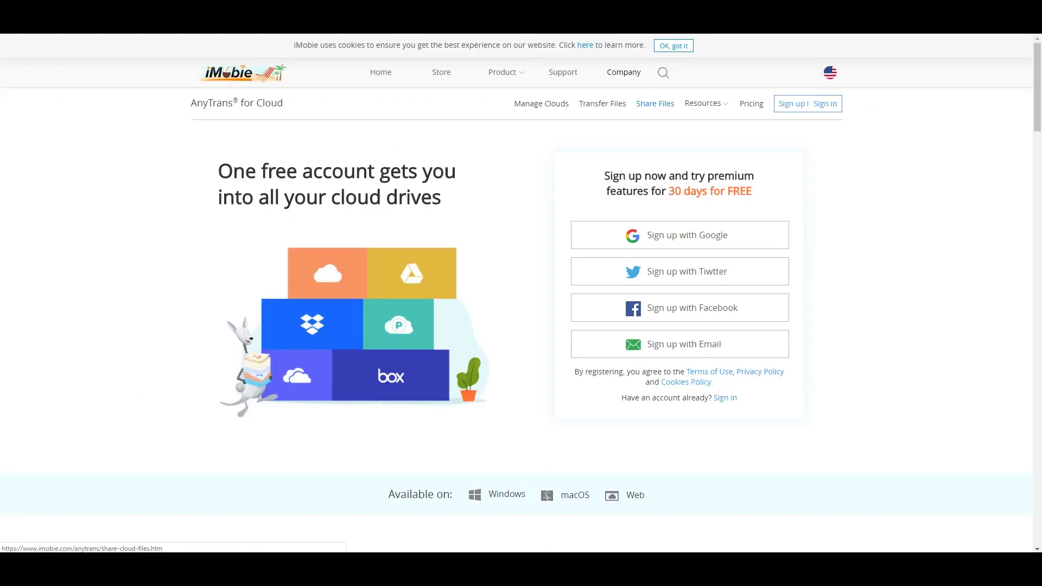
click(742, 103)
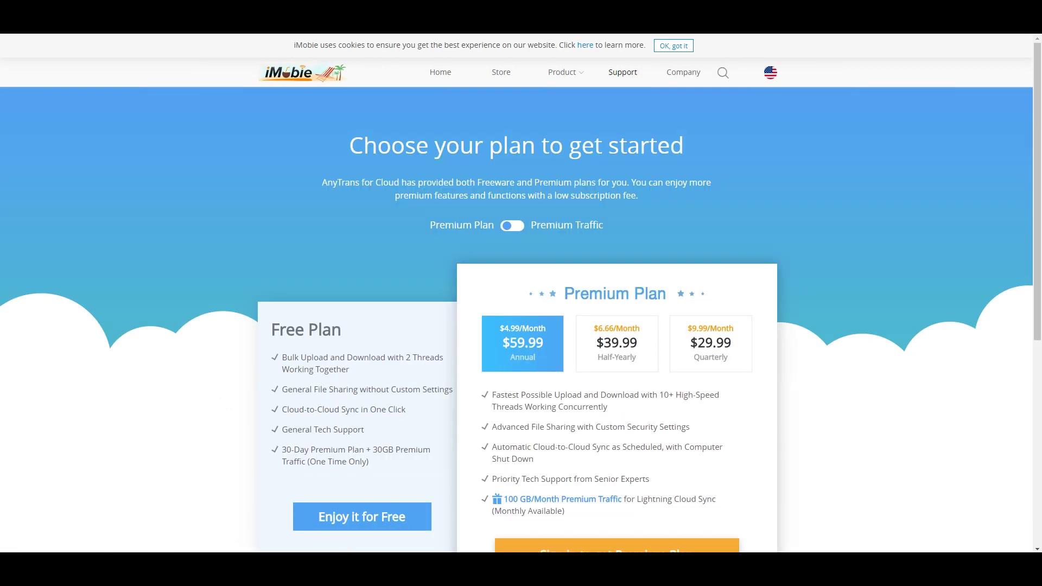
scroll(521, 310, down, 1)
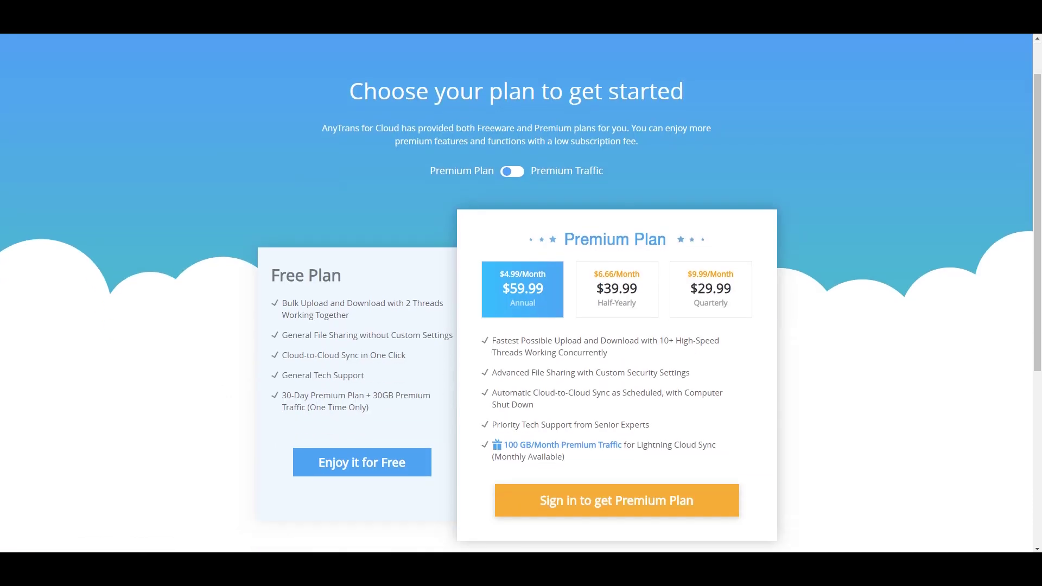
scroll(522, 310, down, 2)
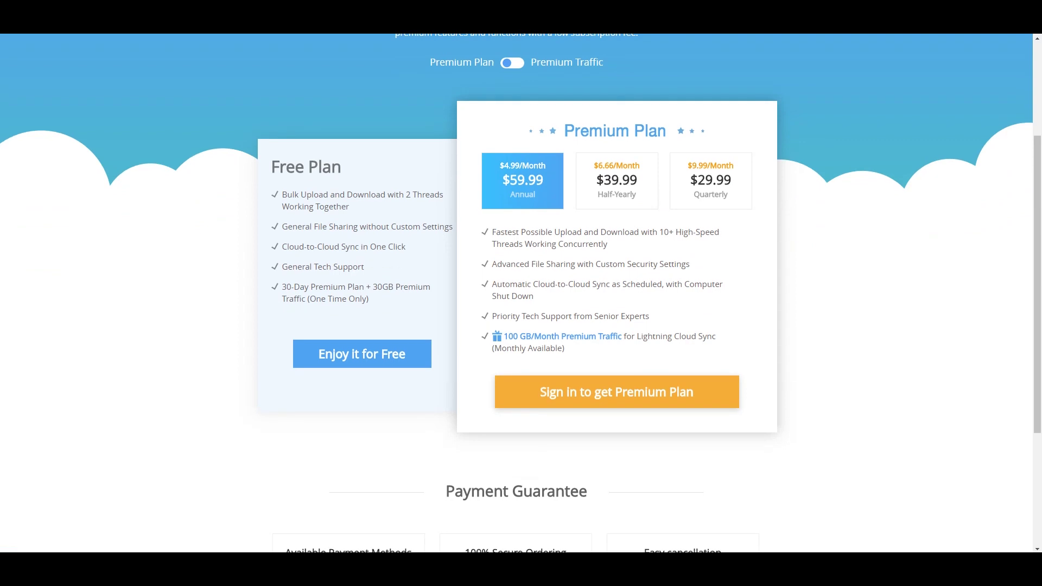
scroll(521, 310, down, 4)
scroll(521, 310, up, 5)
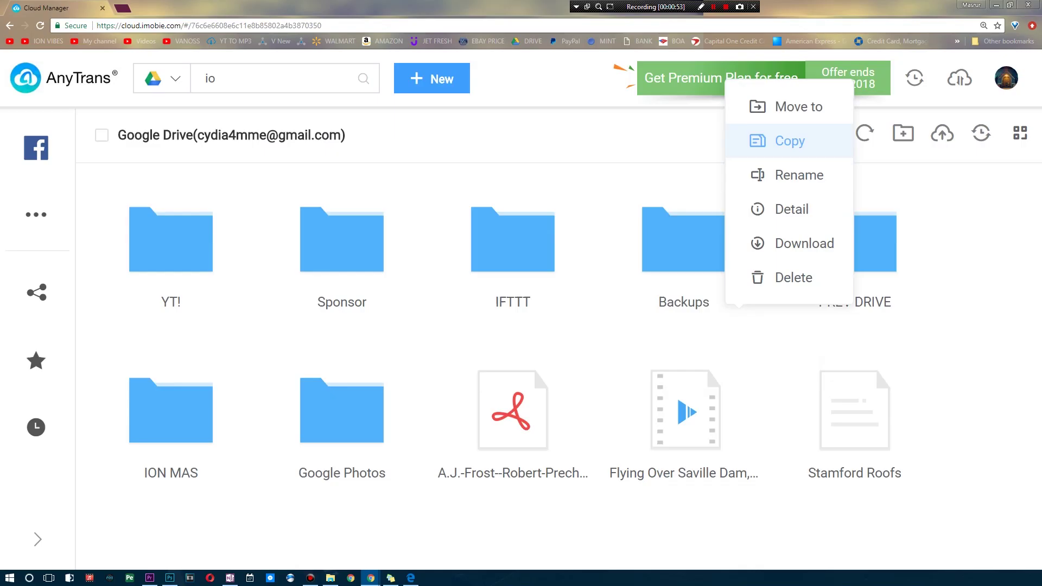
click(753, 139)
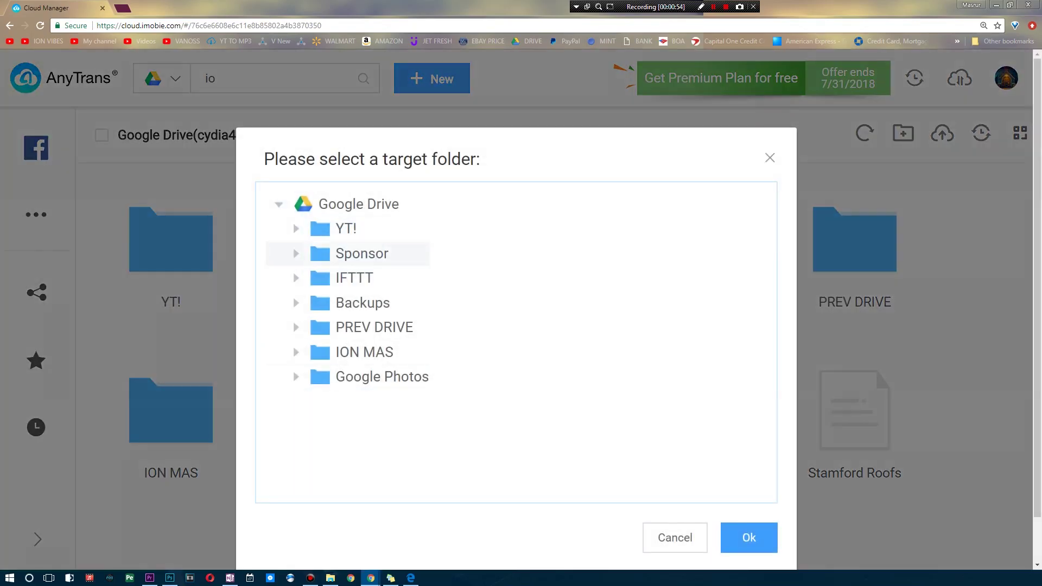
Step: Cancel the target-folder choice and select the Backups folder
click(769, 157)
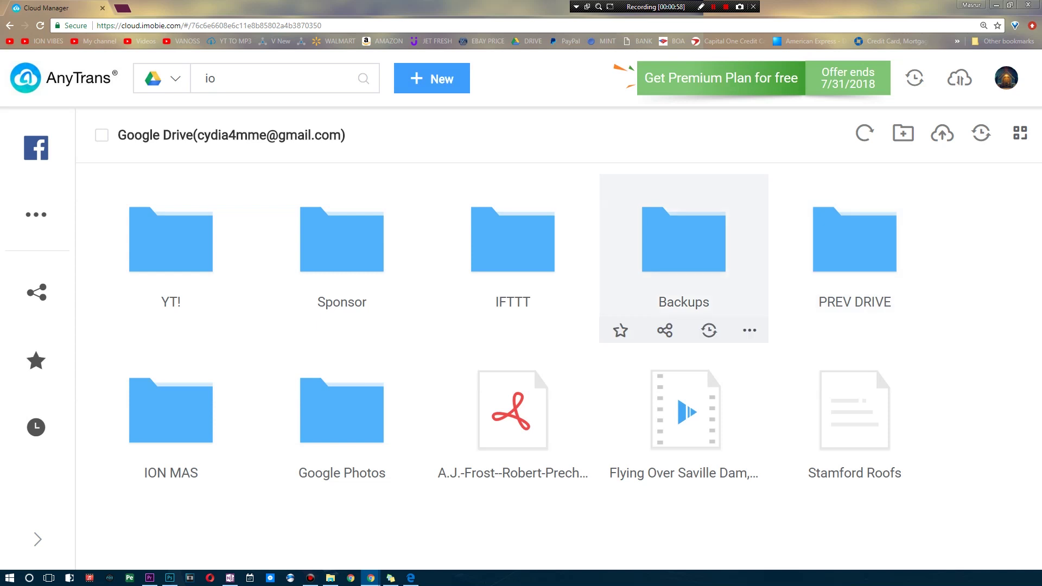
click(726, 240)
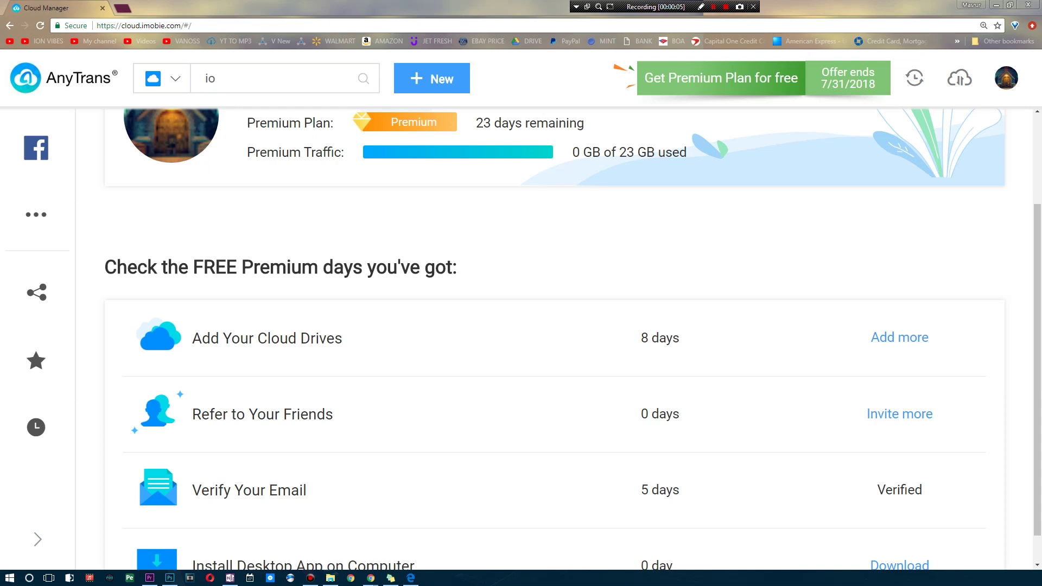
scroll(570, 338, down, 1)
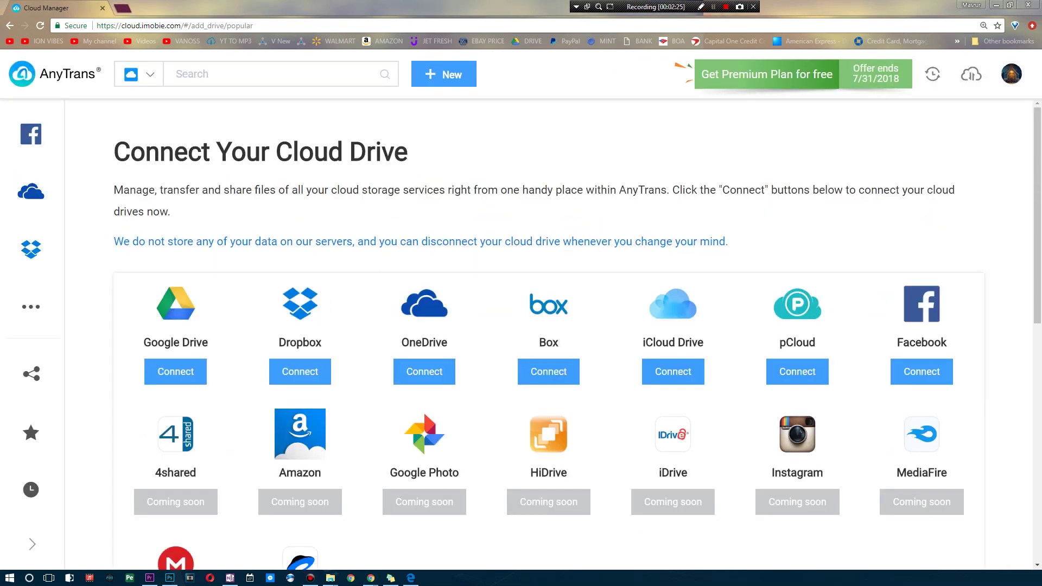
scroll(578, 339, down, 1)
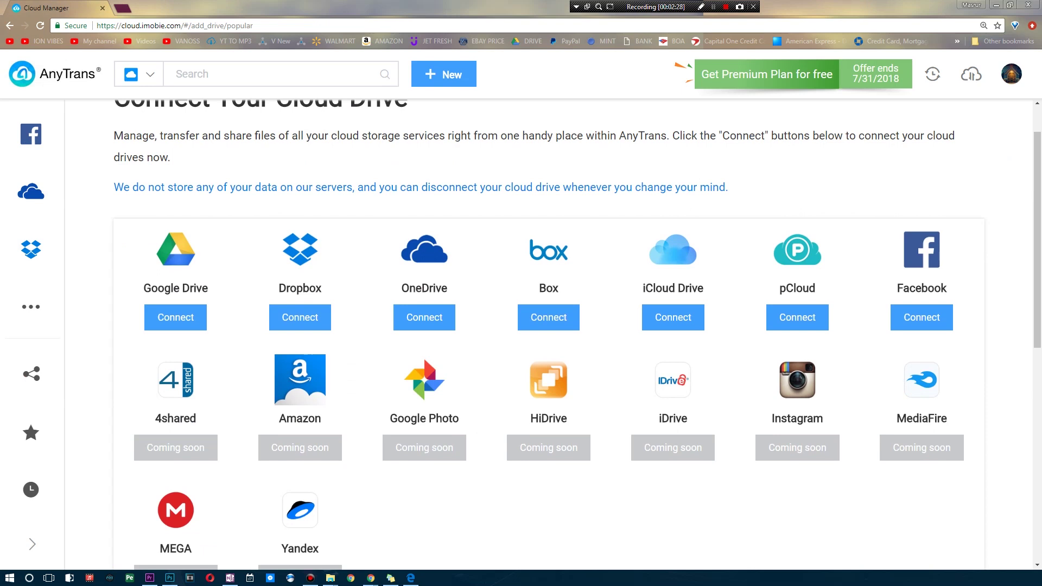
scroll(578, 334, down, 1)
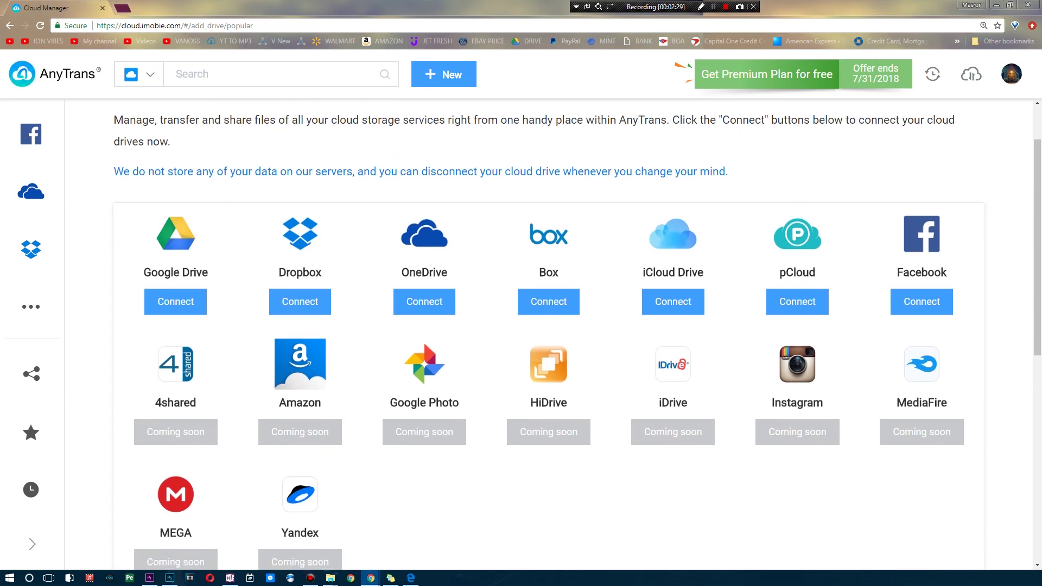
scroll(579, 335, down, 1)
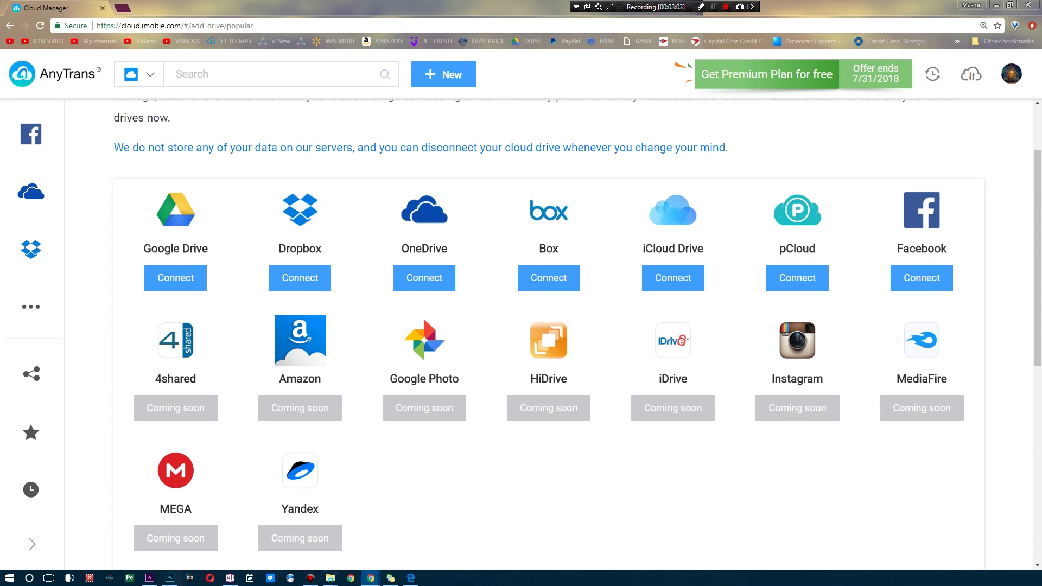
scroll(521, 326, up, 2)
scroll(521, 326, down, 1)
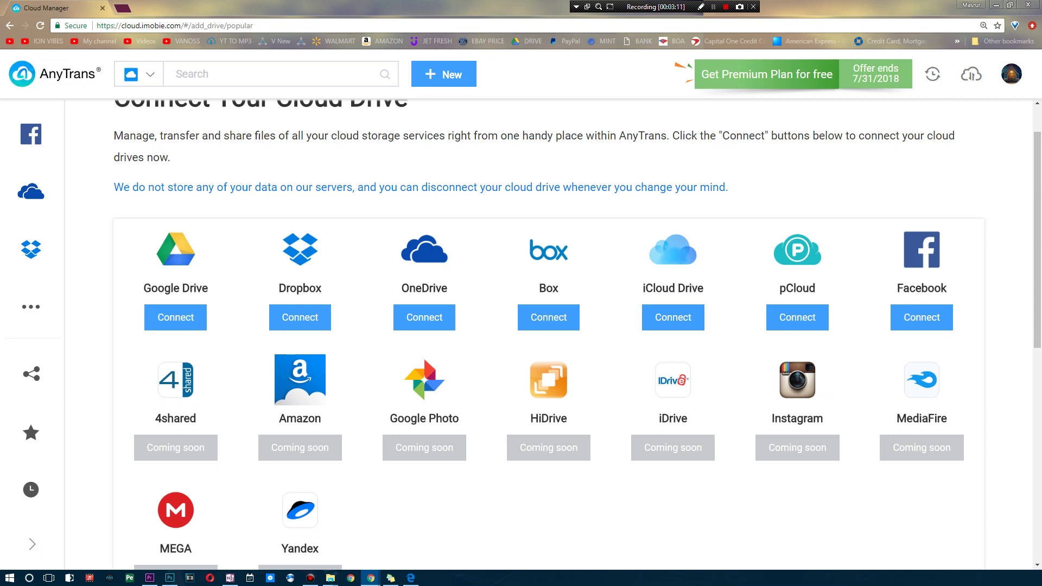
scroll(521, 326, up, 1)
scroll(521, 326, down, 1)
click(328, 82)
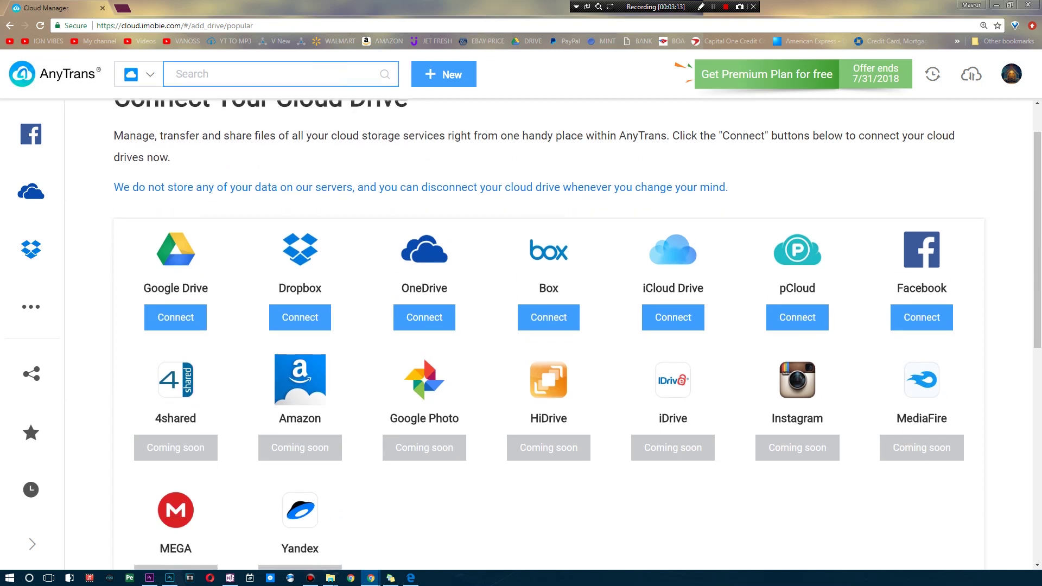
Step: Switch to the OneDrive account from the cloud drives list and leave the search field
click(138, 73)
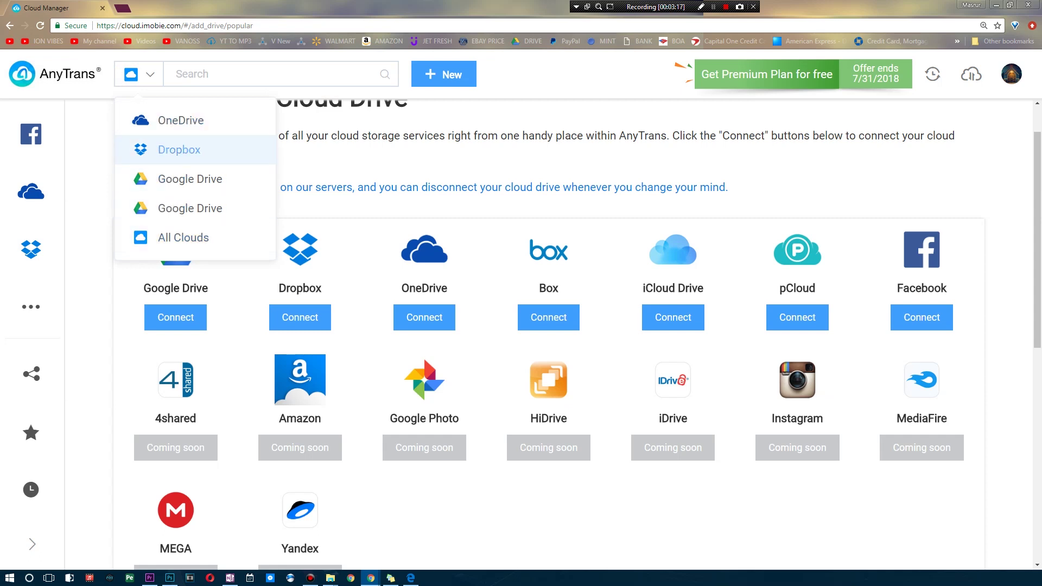
click(224, 123)
click(237, 74)
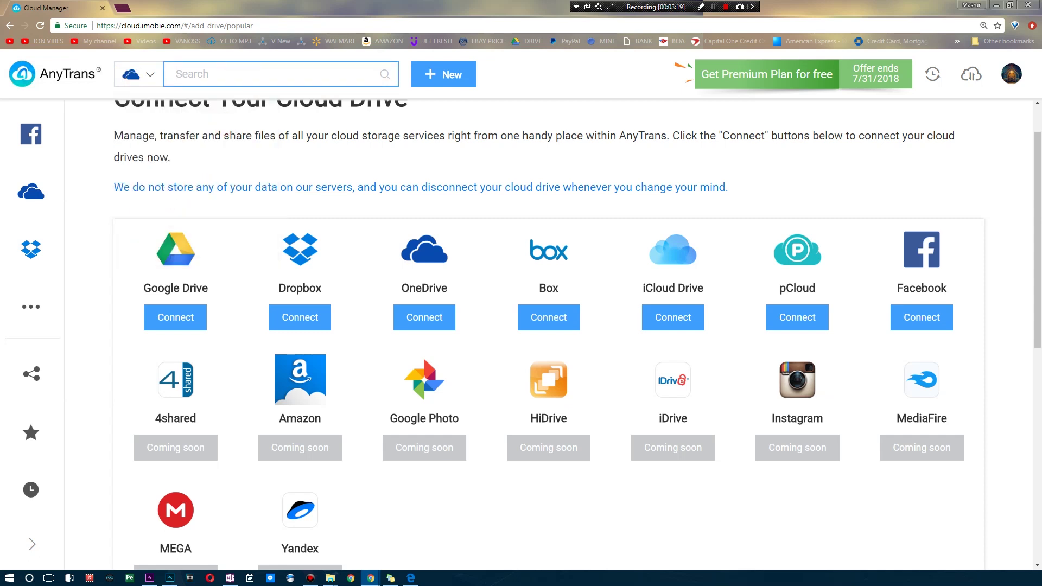
text(io)
click(706, 147)
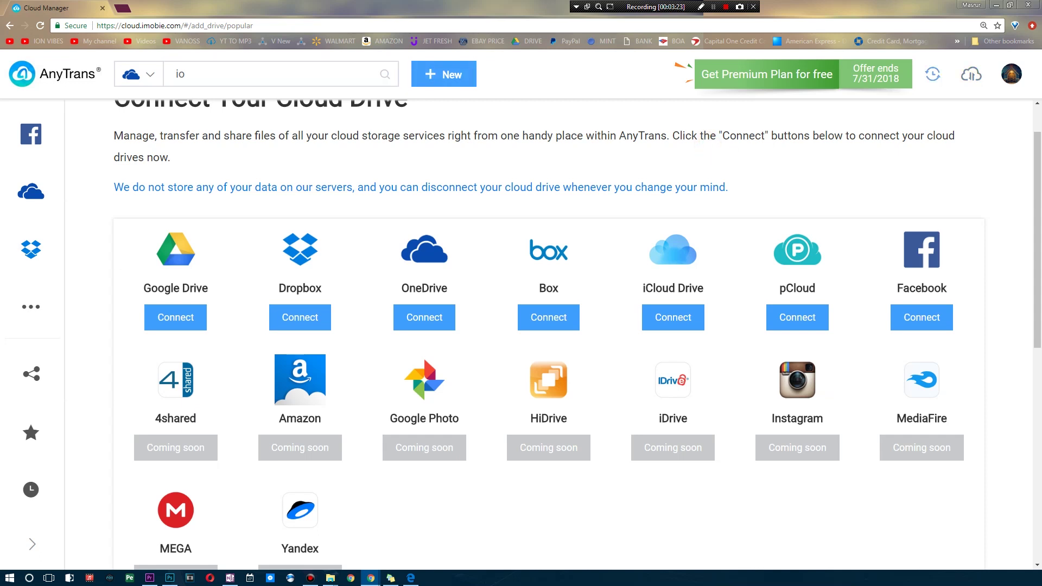
Step: Review the transfer tasks and upload items panel, close it, and reopen the cloud drives list
click(933, 74)
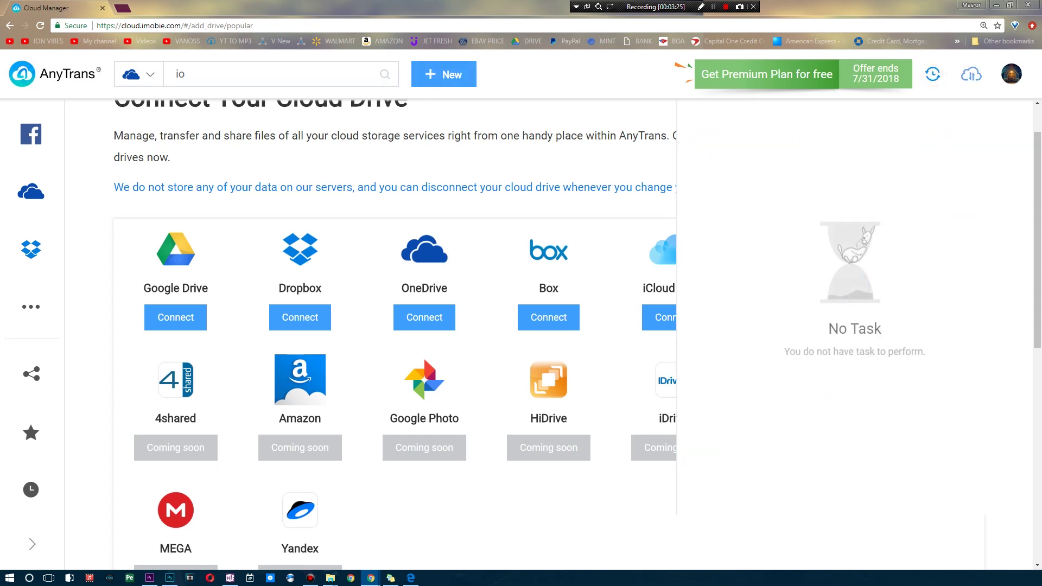
click(971, 73)
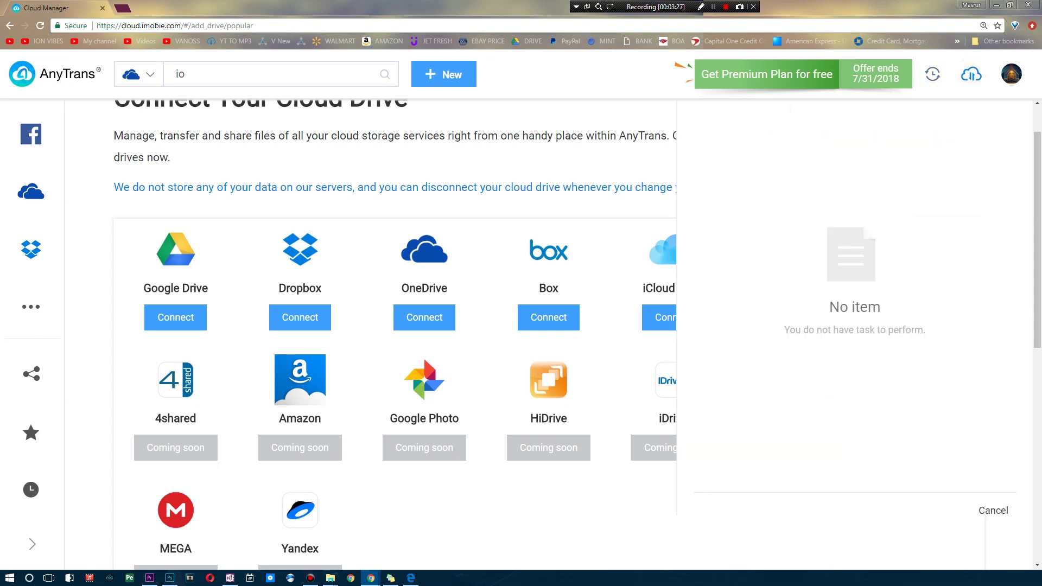
click(465, 99)
scroll(466, 101, up, 1)
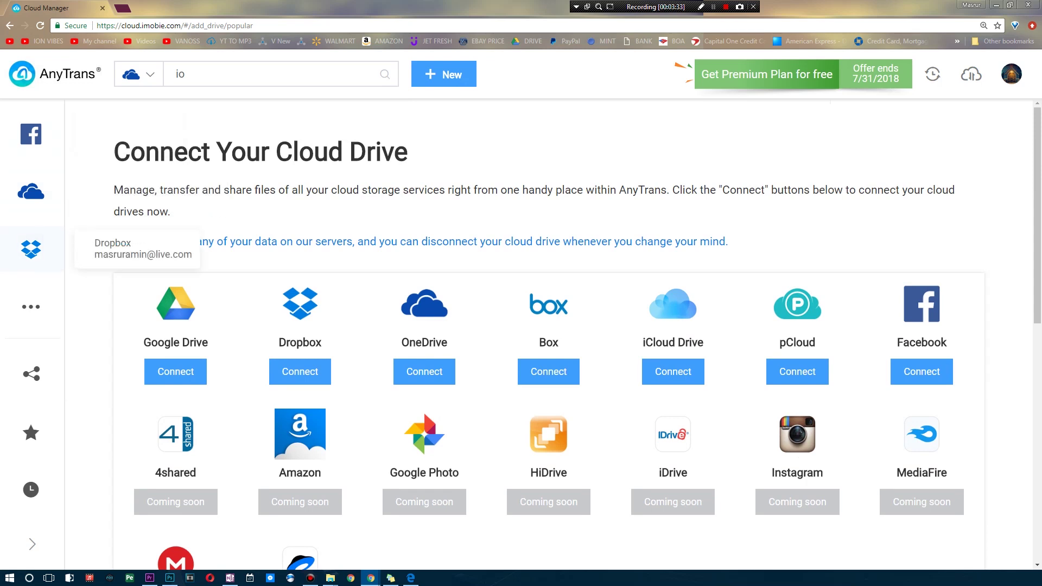
scroll(425, 154, down, 1)
scroll(425, 154, down, 1)
scroll(424, 154, up, 1)
scroll(425, 154, down, 1)
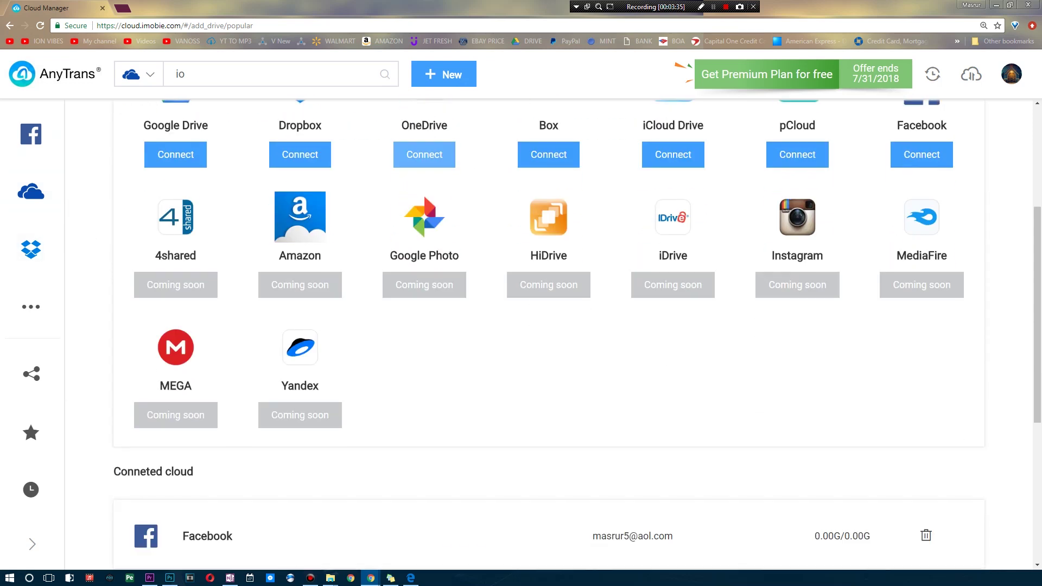
scroll(240, 534, down, 1)
scroll(239, 534, up, 1)
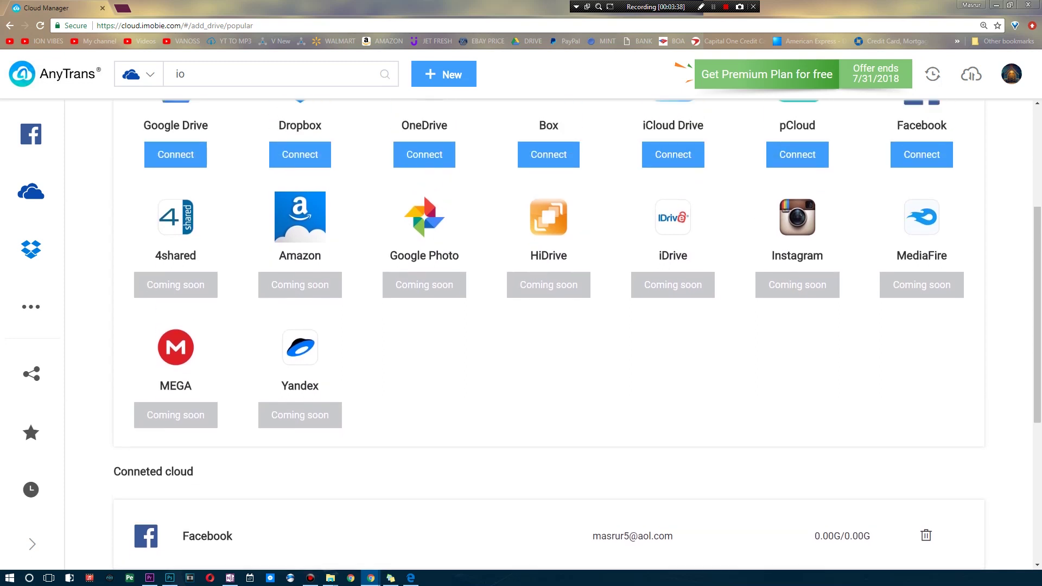
scroll(242, 533, up, 1)
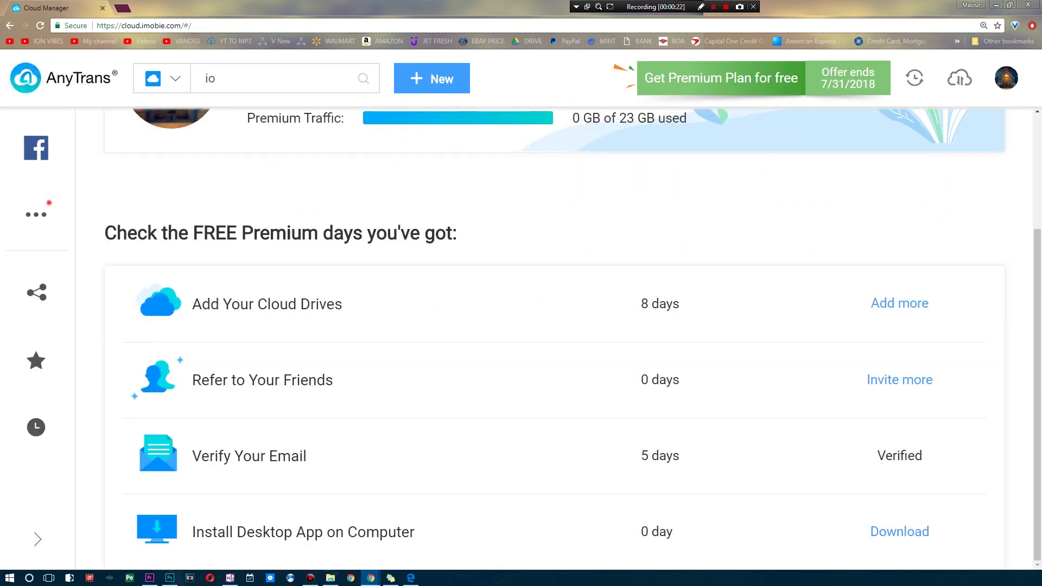
click(163, 78)
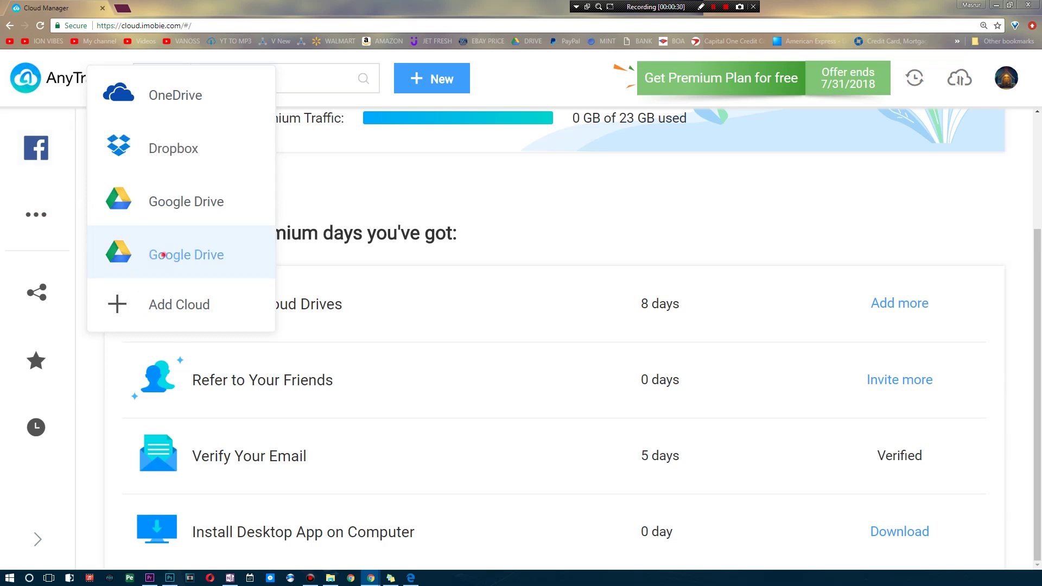
Step: Switch to the second Google Drive account and show the Backups folder's more-actions menu
click(186, 255)
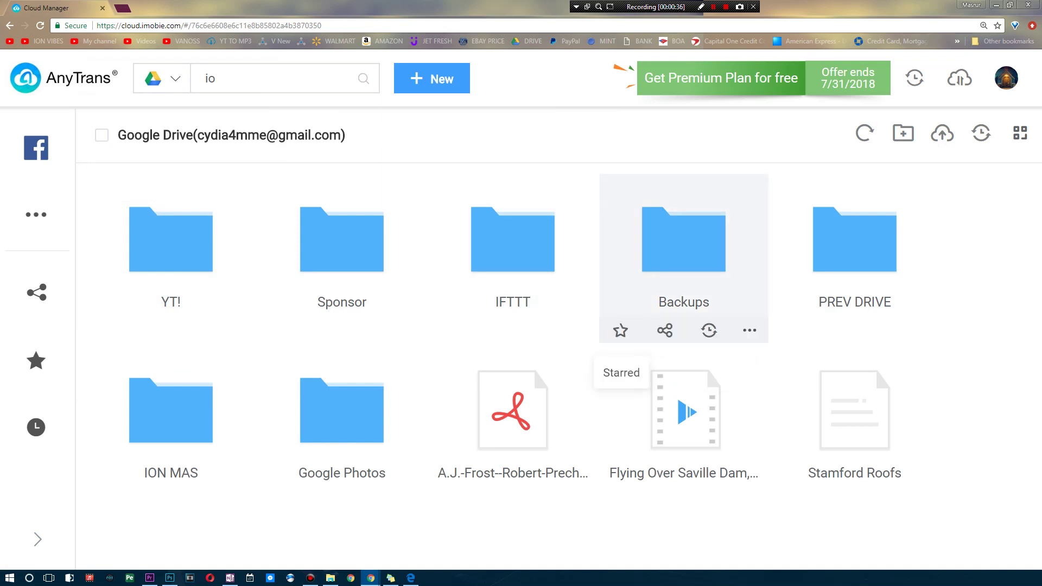
click(620, 330)
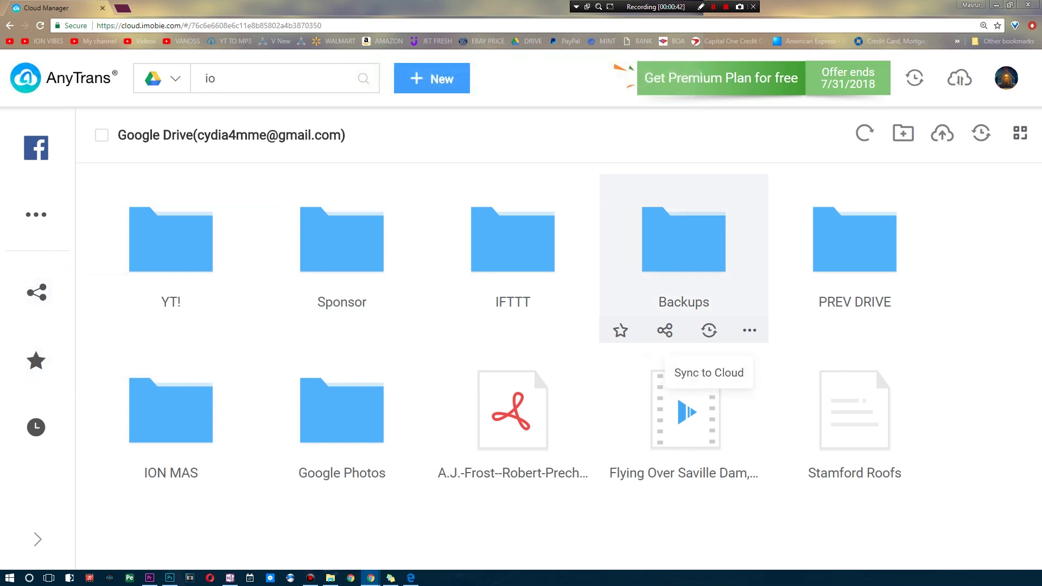
click(749, 330)
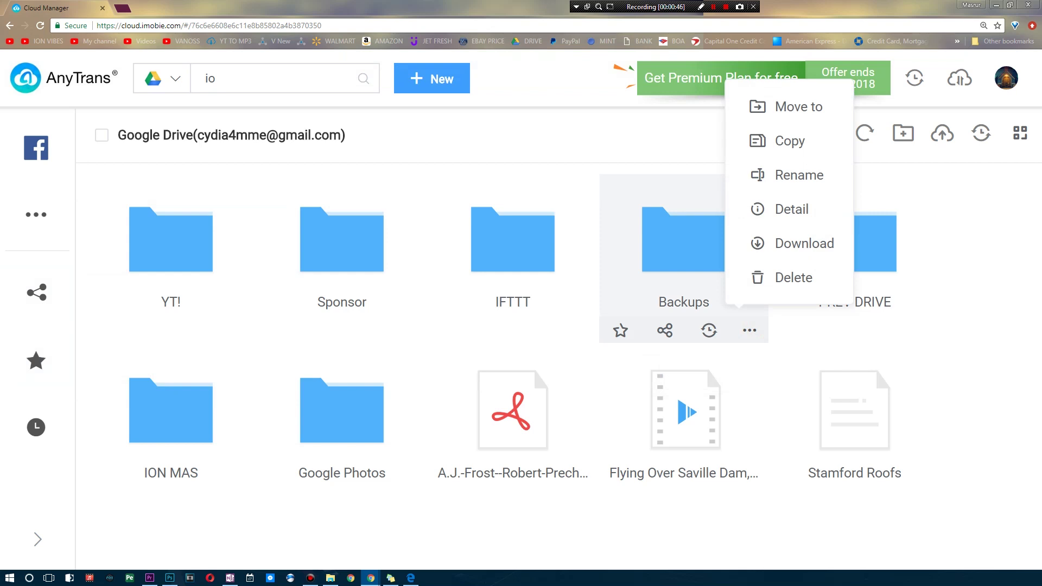
click(805, 242)
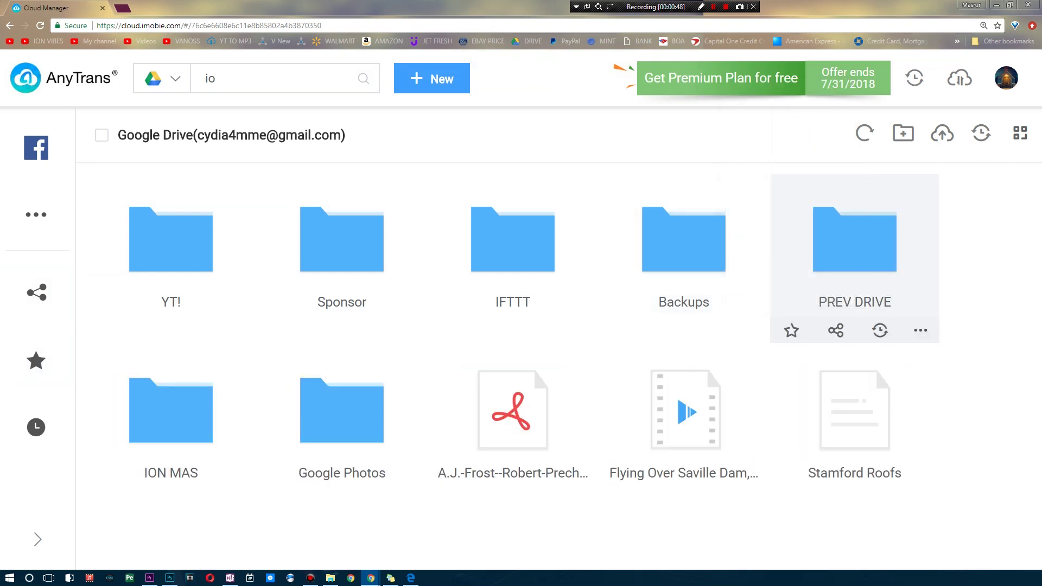
click(749, 330)
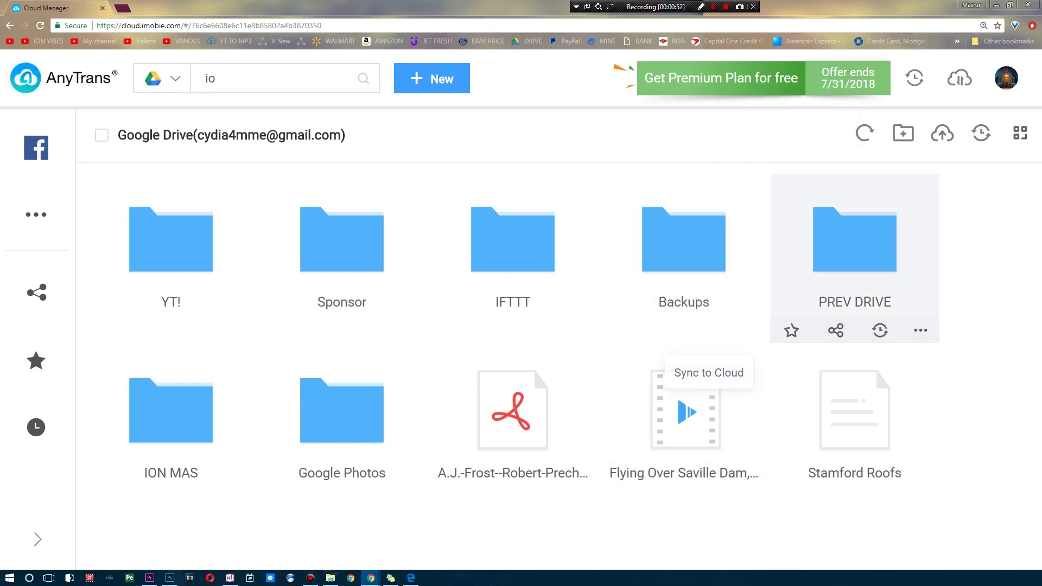
Step: Choose Move to for Backups, cancel the target folder, and select the Backups folder
click(749, 330)
click(777, 106)
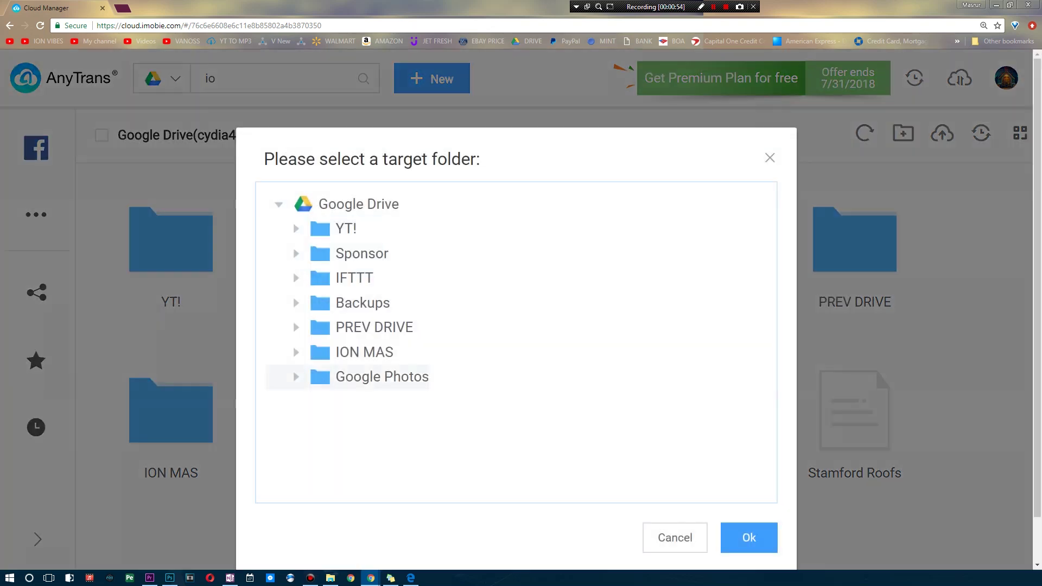
click(769, 157)
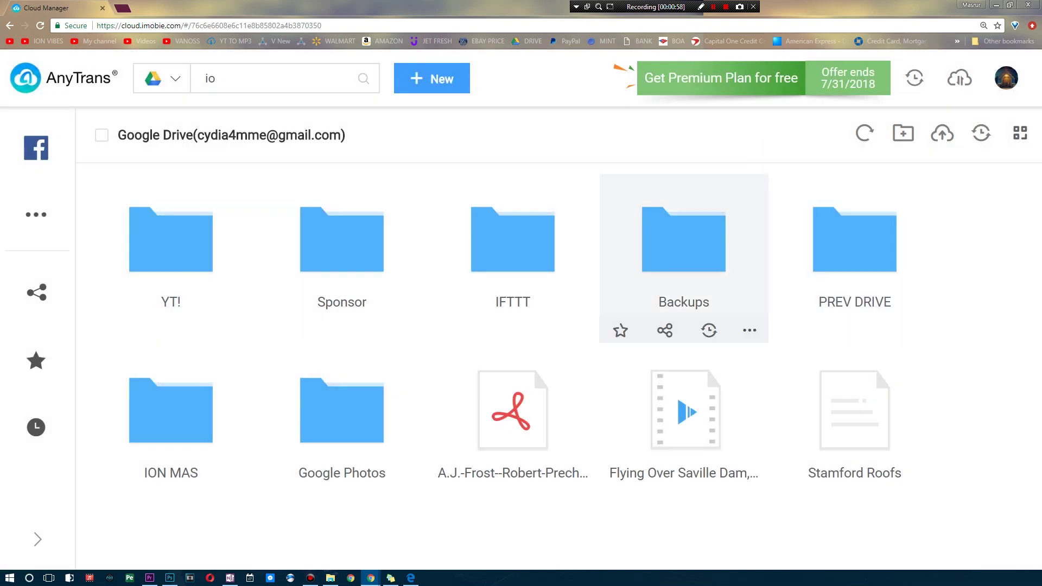
click(725, 238)
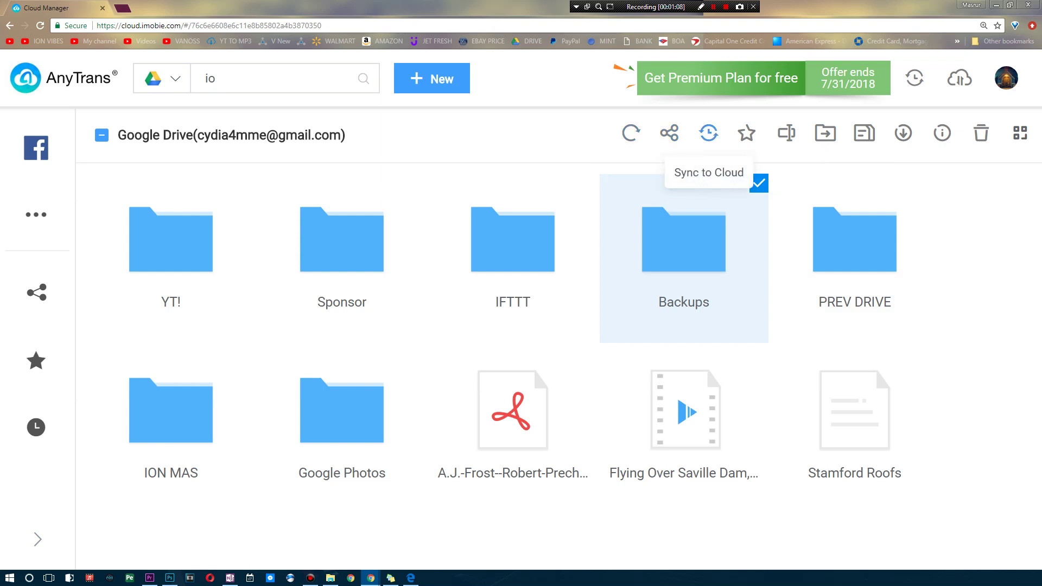
Step: Start a Create Sync Task for the selected Backups folder
click(708, 133)
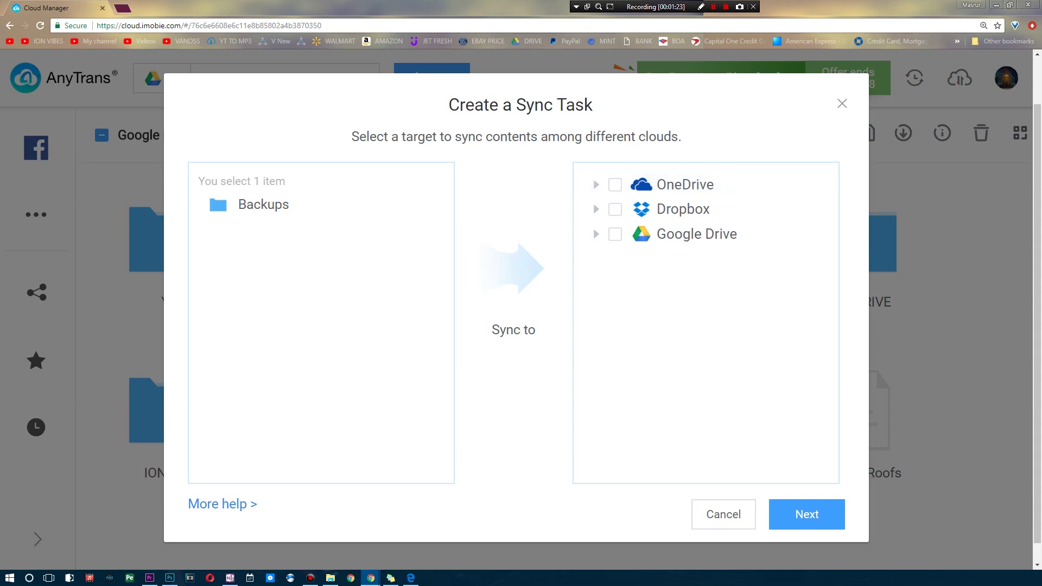
Step: Close the Create a Sync Task dialog without choosing a target
click(842, 104)
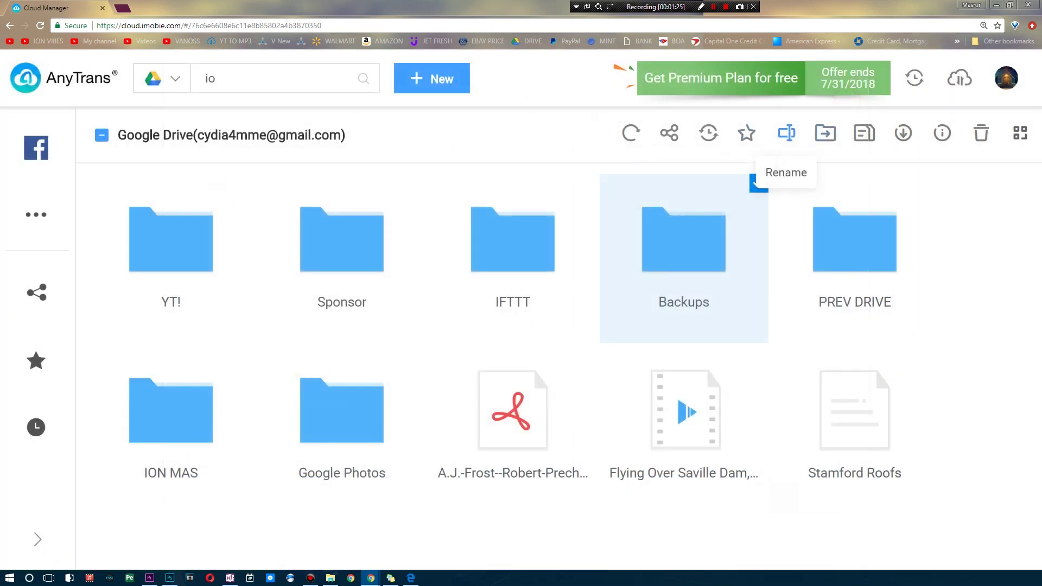